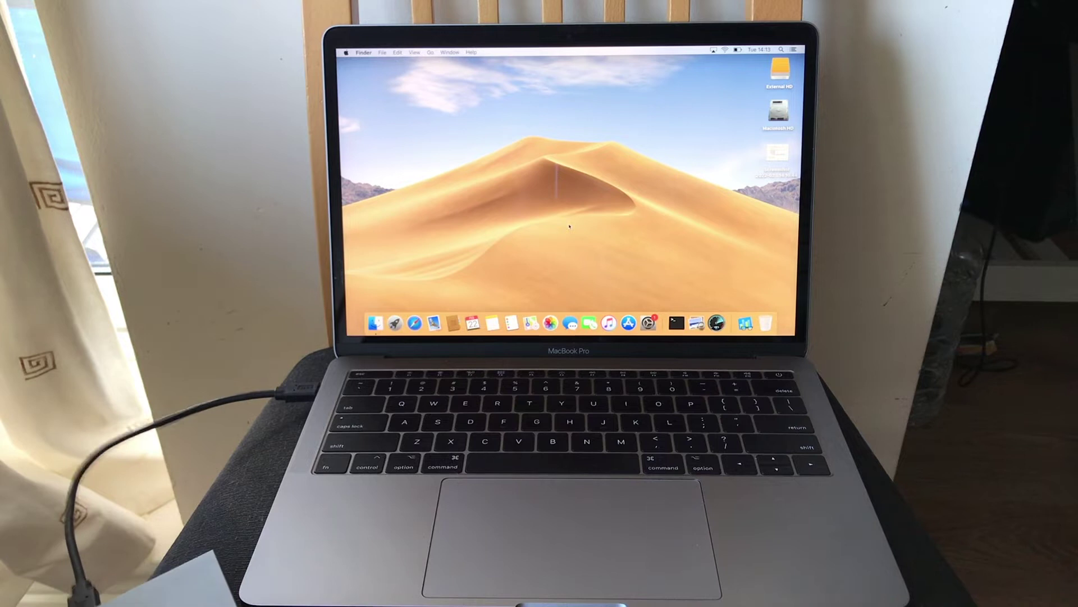
Deselect the External HD drive and launch Blackmagic Disk Speed Test
click(779, 73)
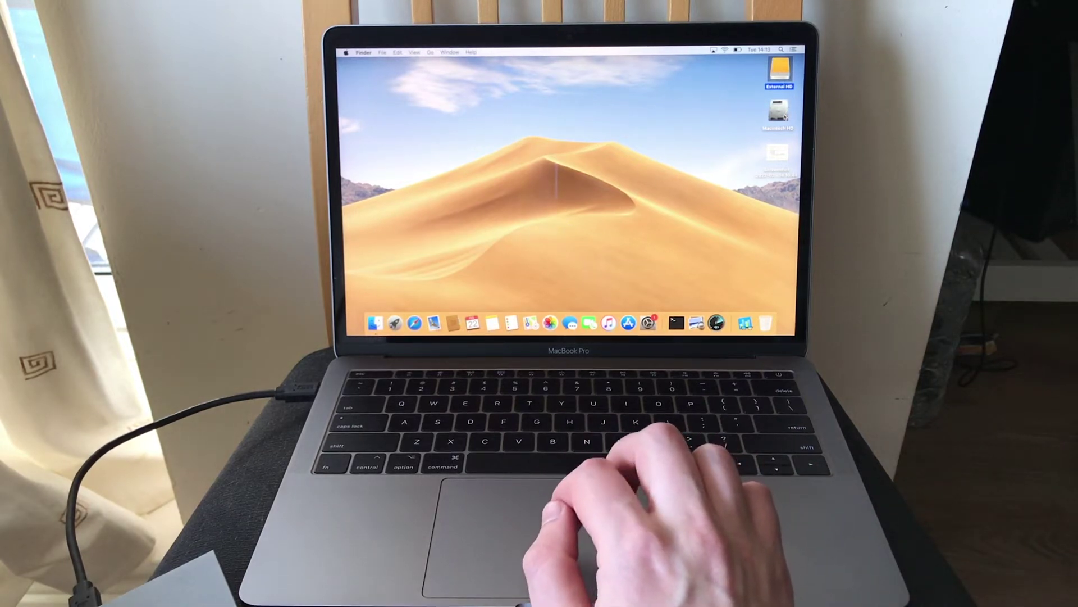
click(726, 123)
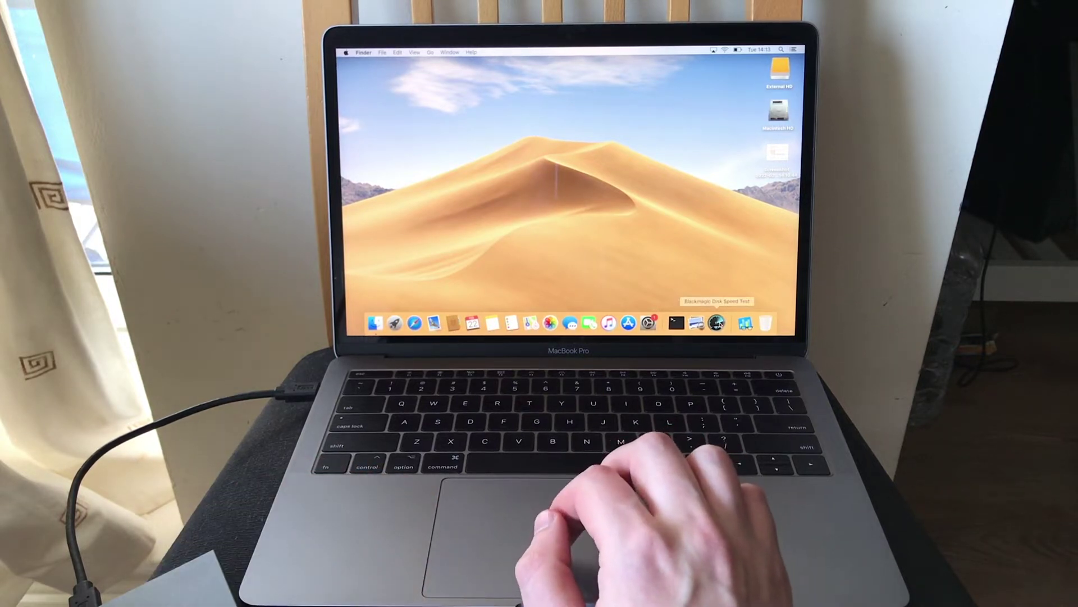
click(717, 323)
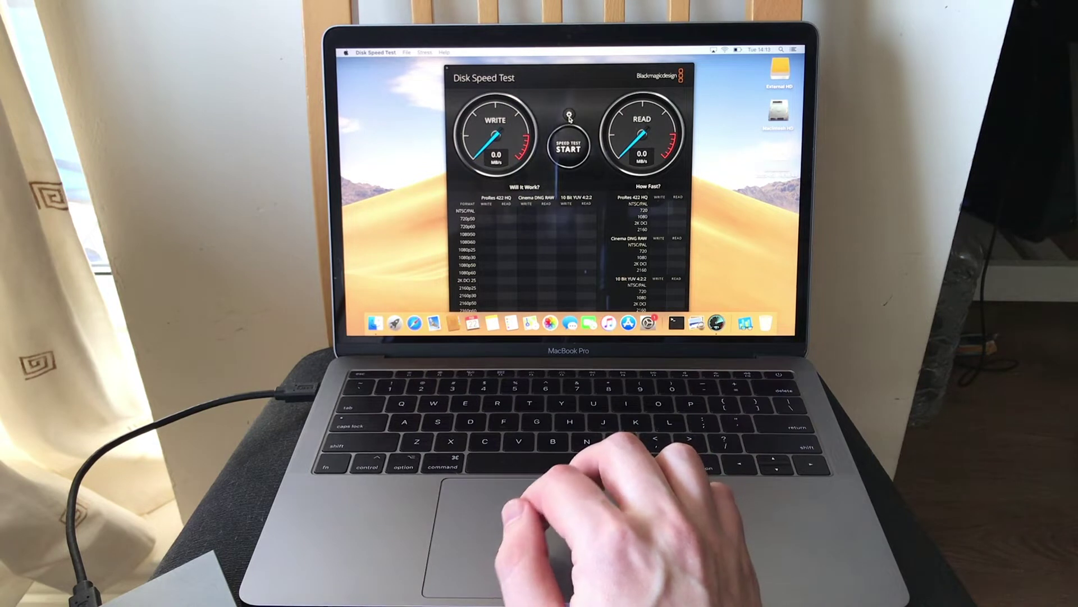
Set Macintosh HD as the target drive and start the write/read speed test
click(569, 116)
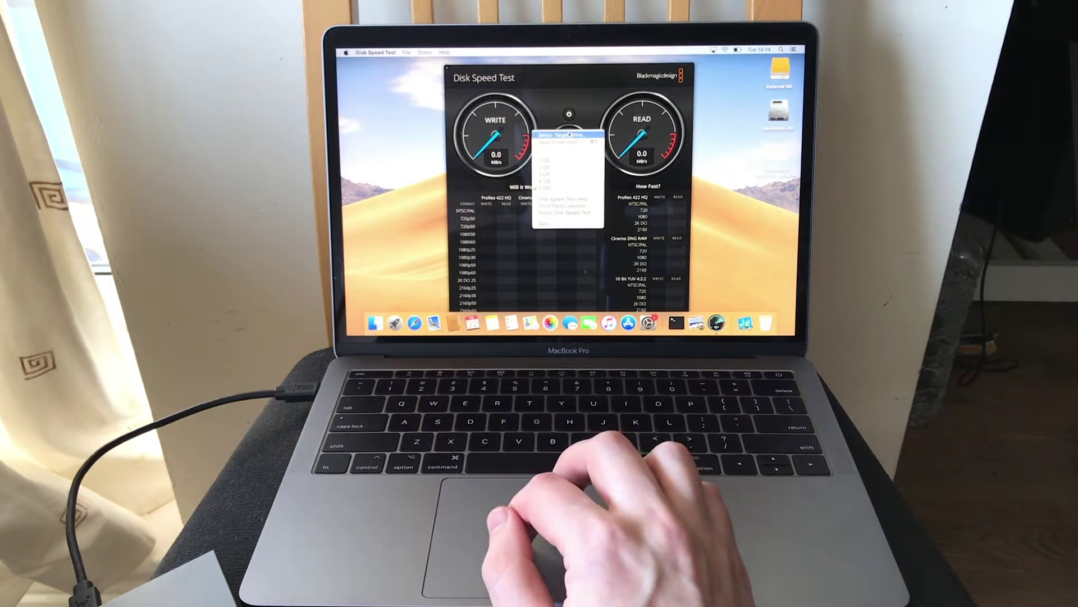
click(570, 135)
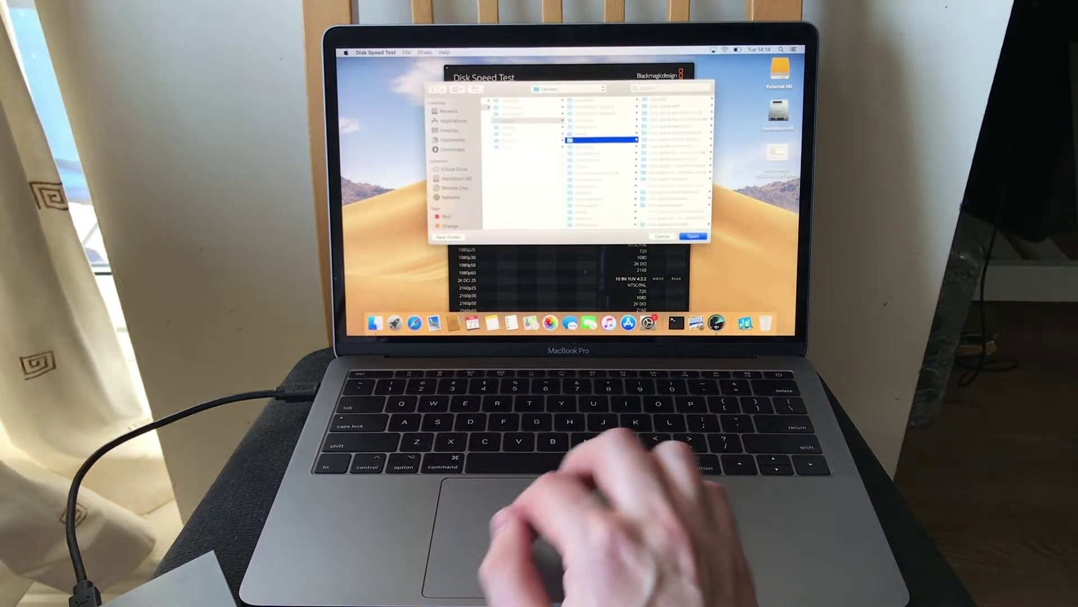
click(465, 180)
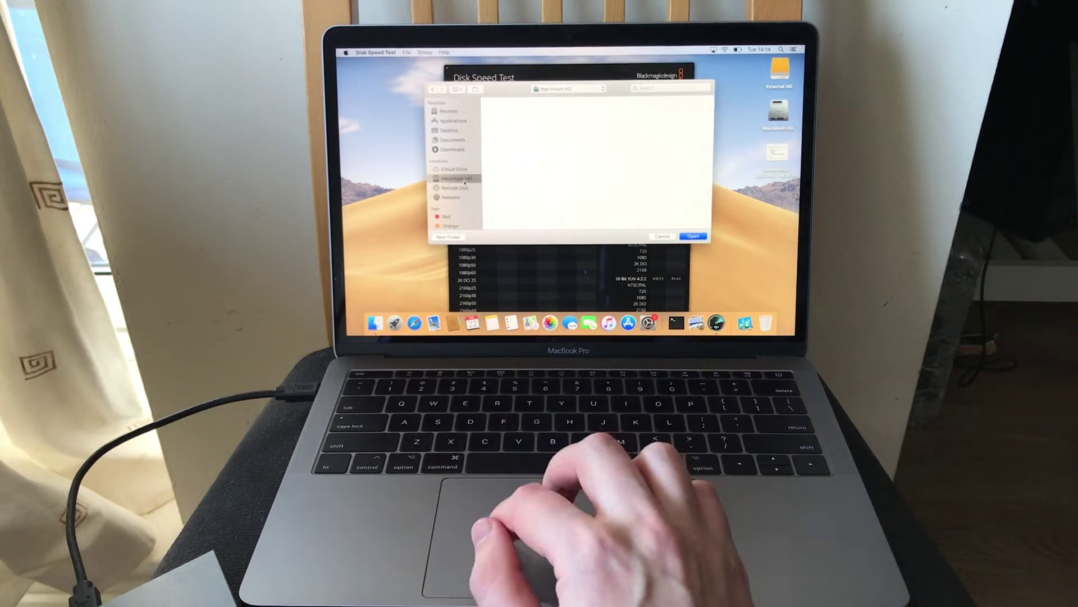
click(693, 237)
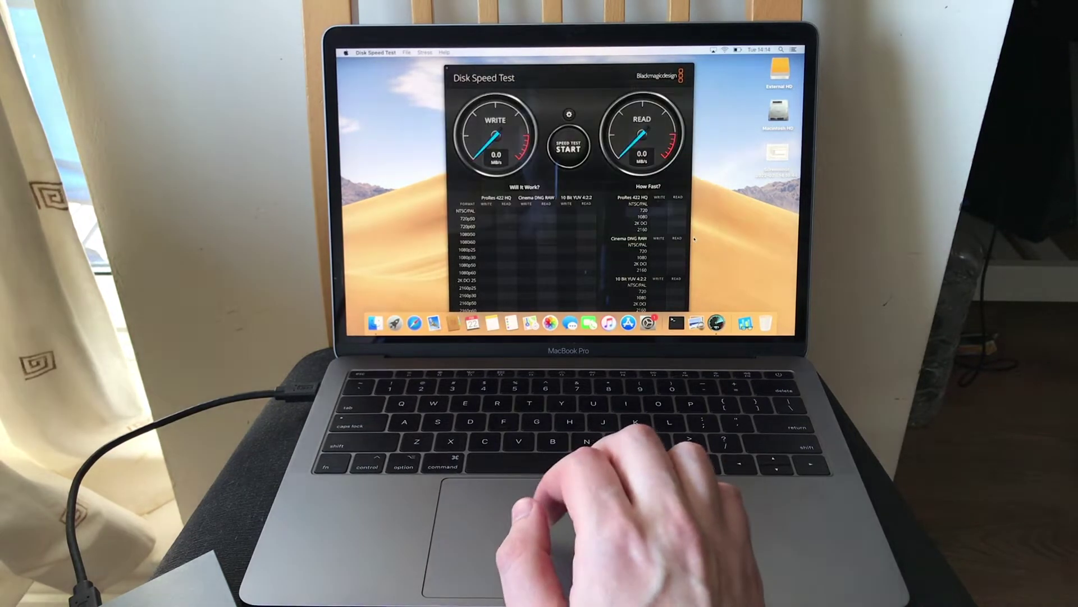
click(573, 158)
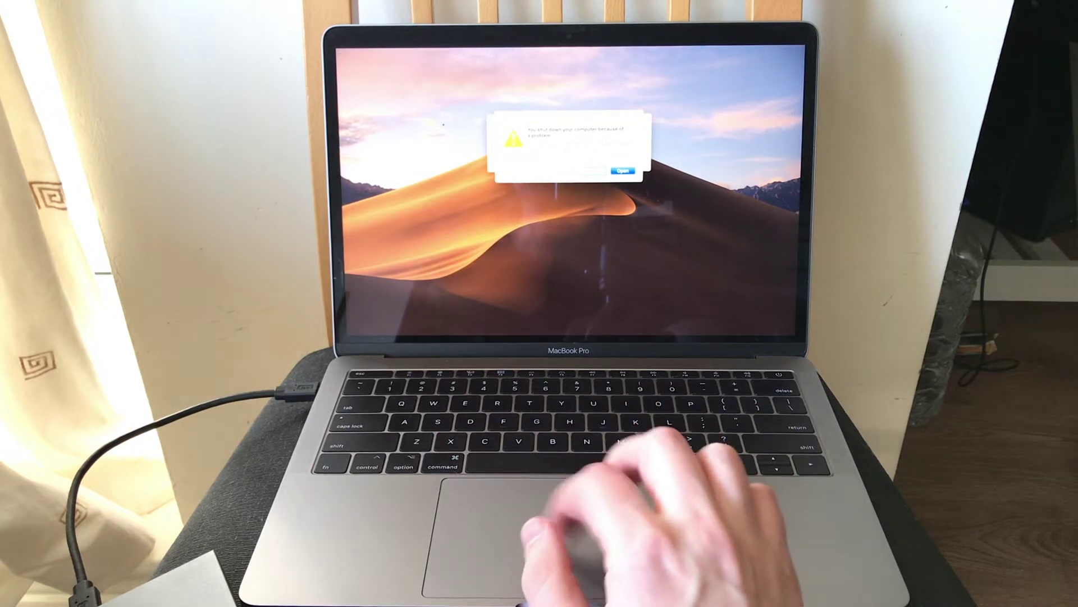
Dismiss the unexpected-shutdown alert and open the kernel panic crash report
click(623, 171)
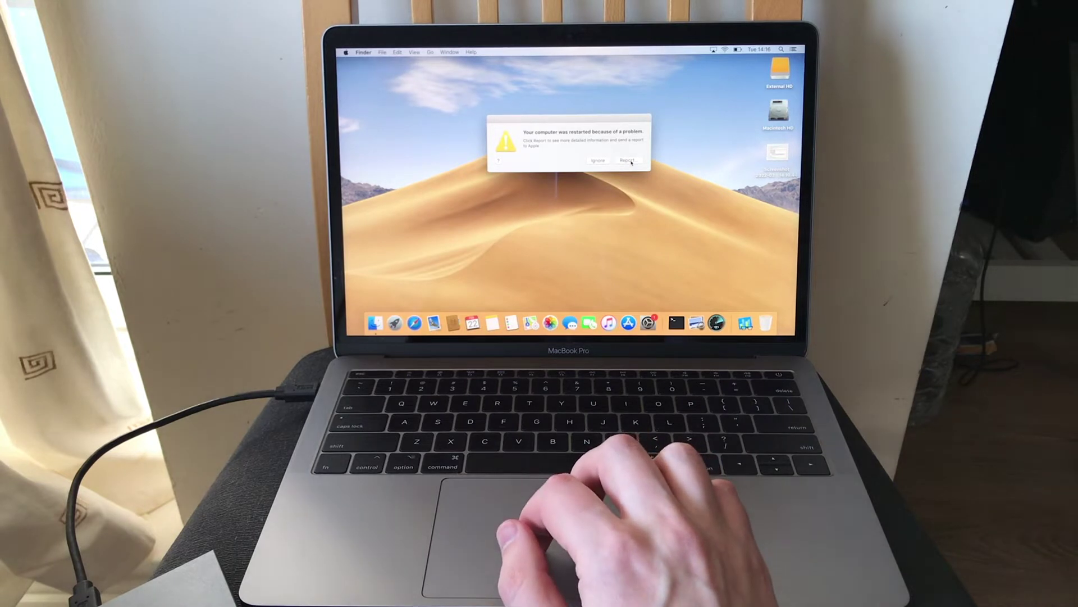
click(628, 161)
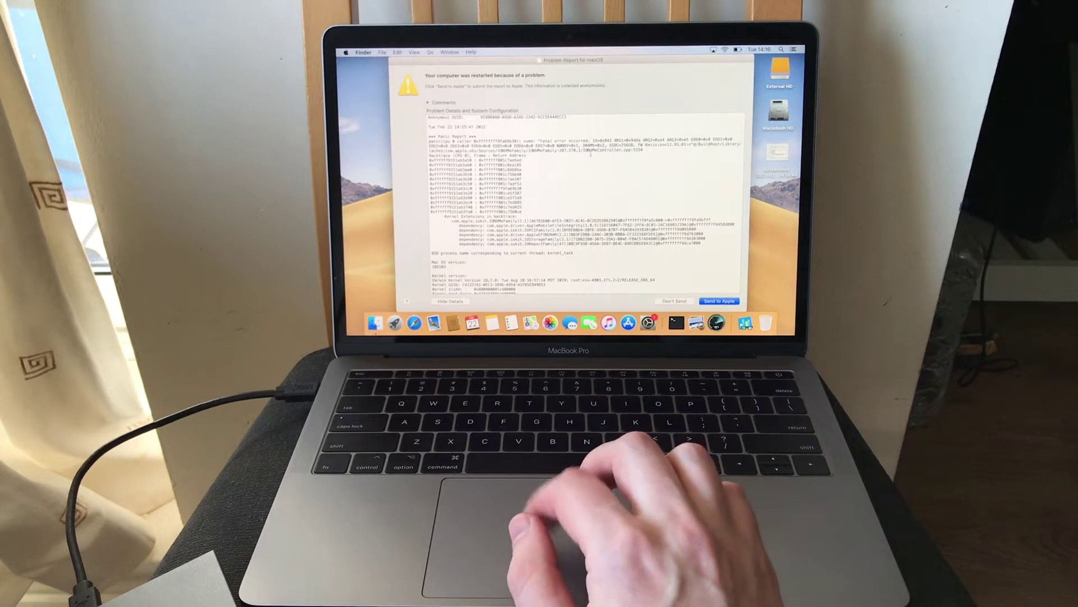
scroll(620, 162, up, 3)
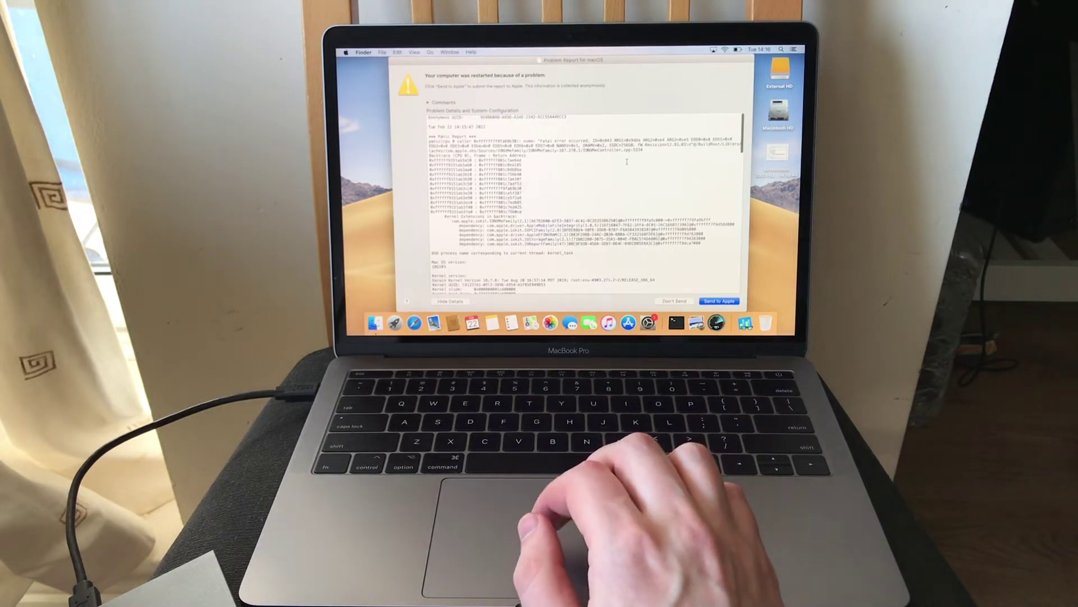
scroll(611, 159, up, 1)
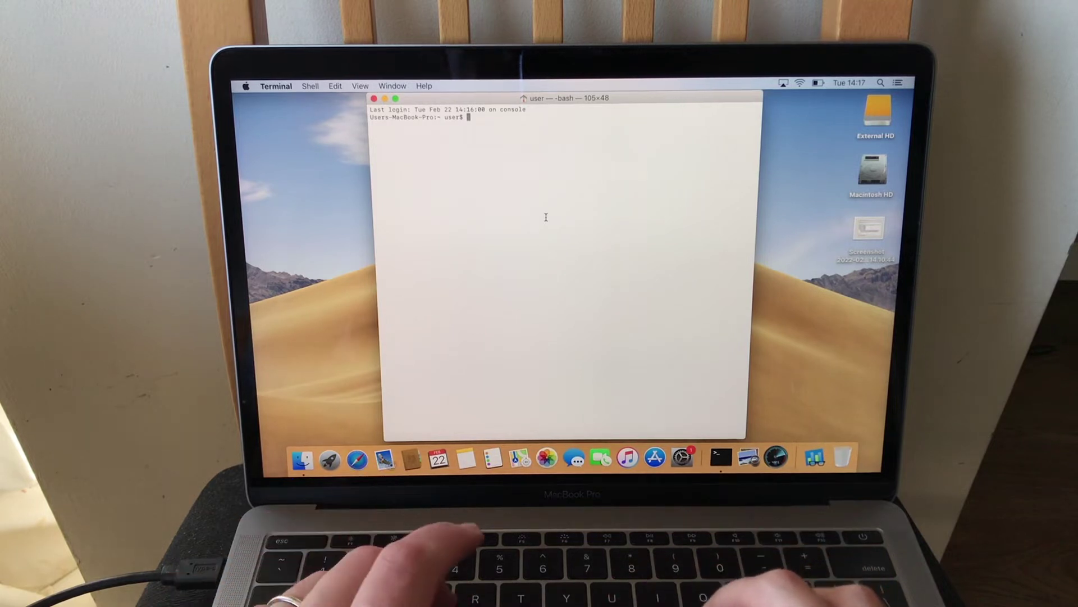
text(smartctl -a )
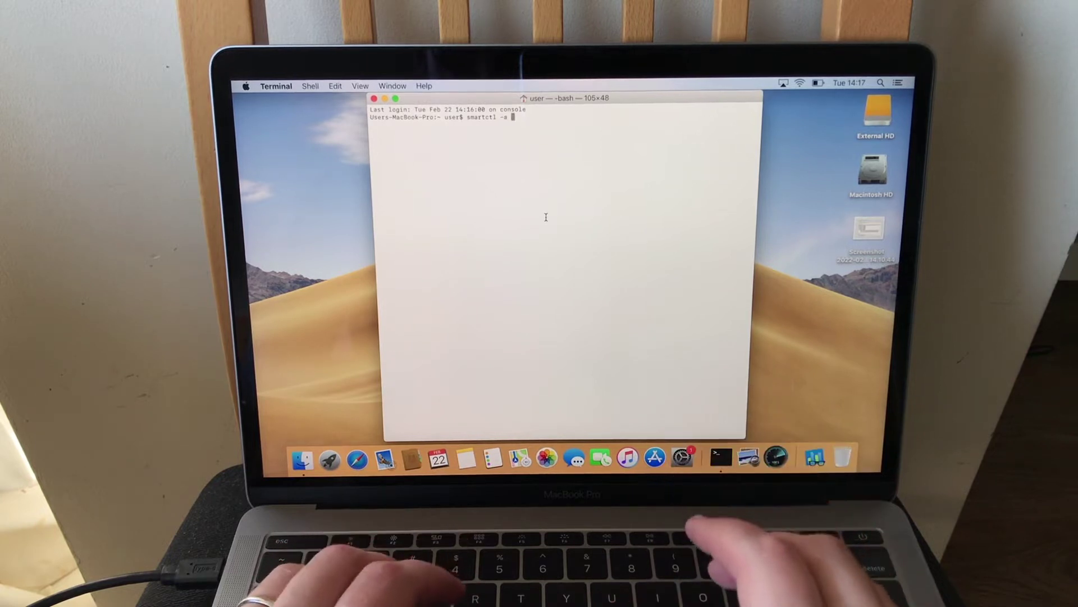
text(/dev/disk0)
Run smartctl -a /dev/disk0 to show the internal SSD's SMART report
key(Return)
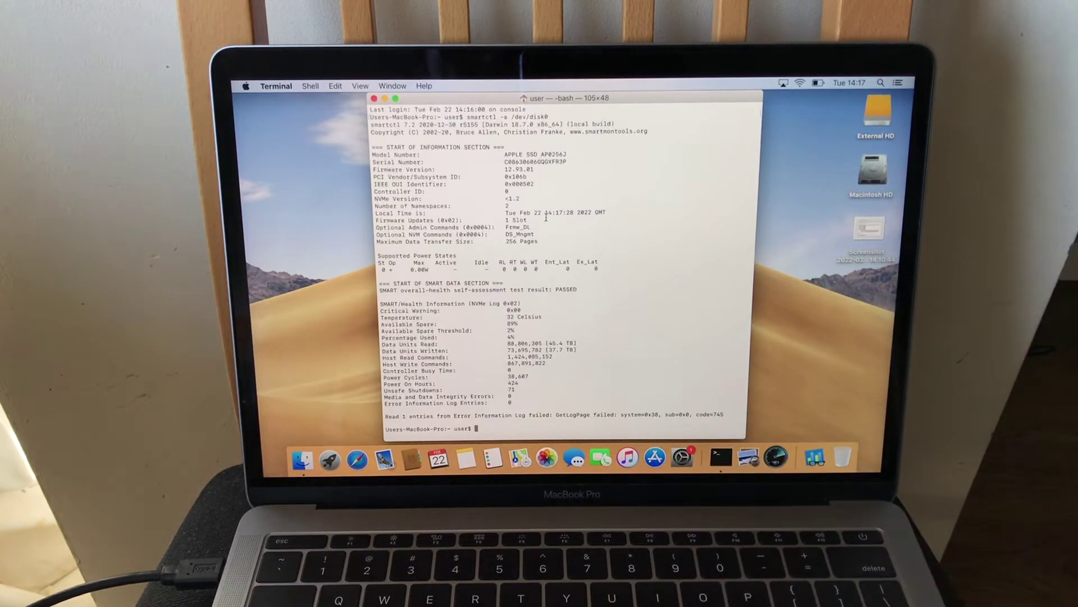
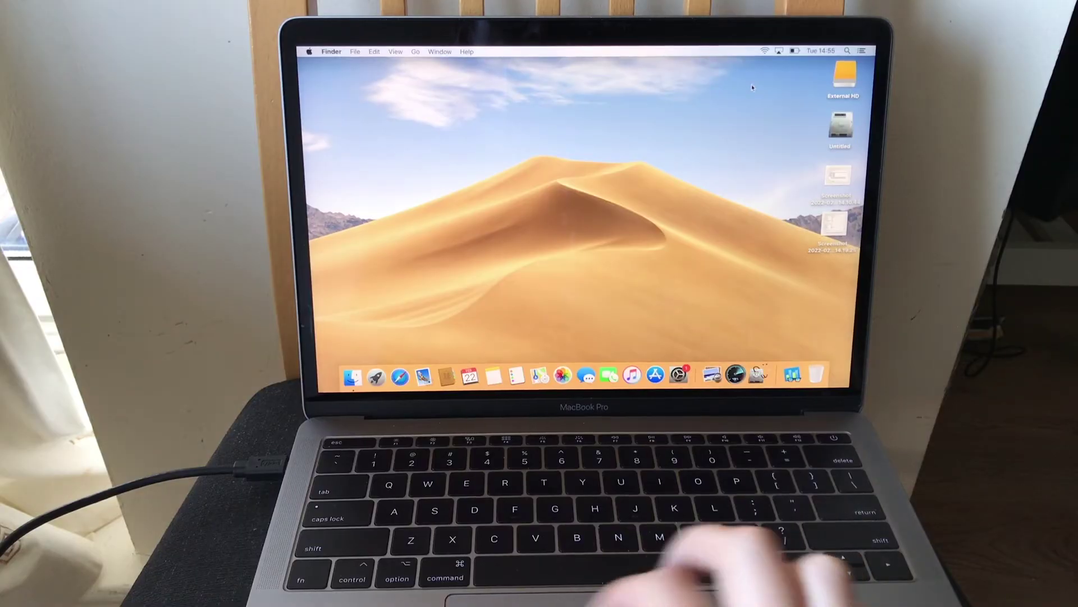
Inspect the Untitled drive's contents and its Get Info details in Finder
click(843, 126)
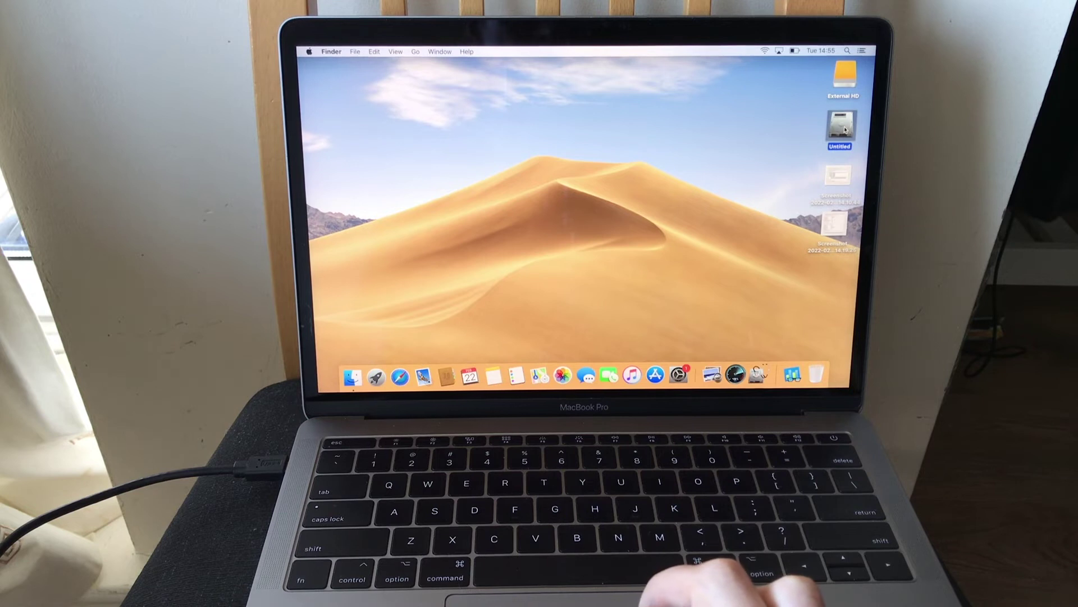
double_click(843, 127)
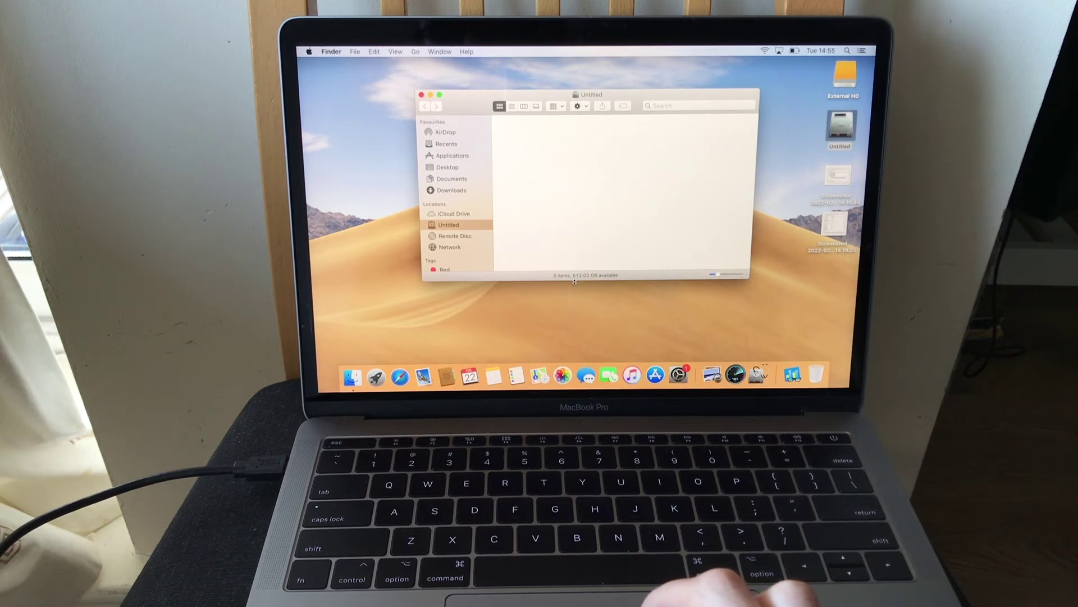
click(422, 95)
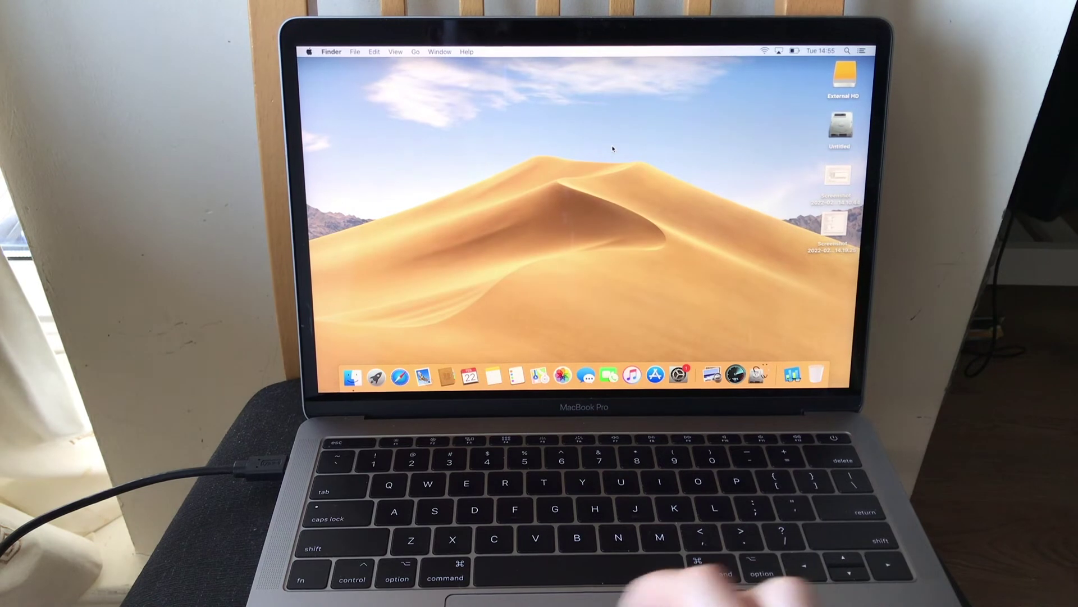
right_click(840, 133)
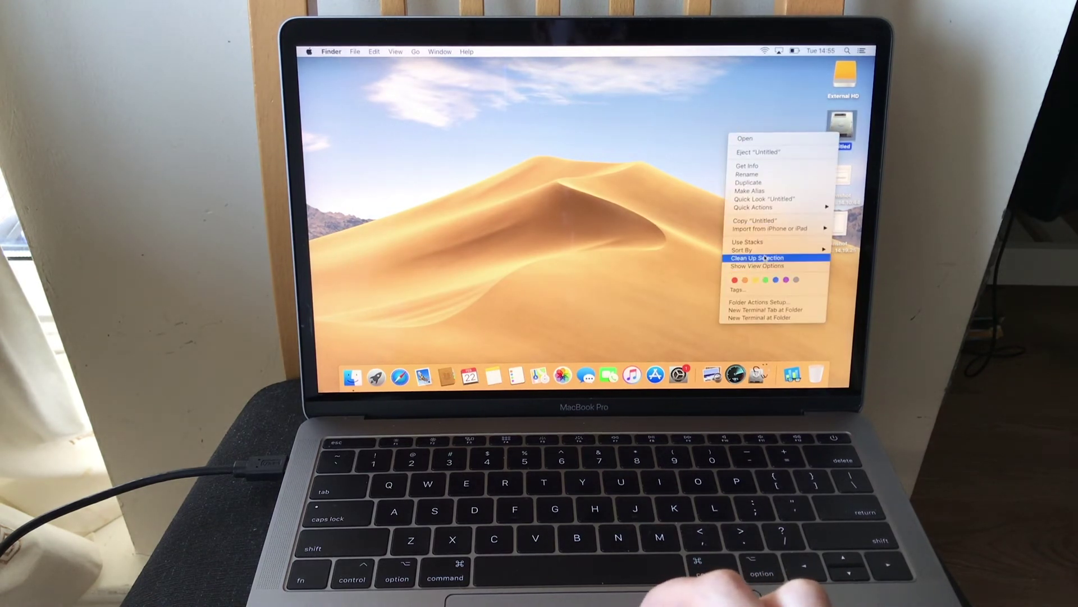
click(760, 165)
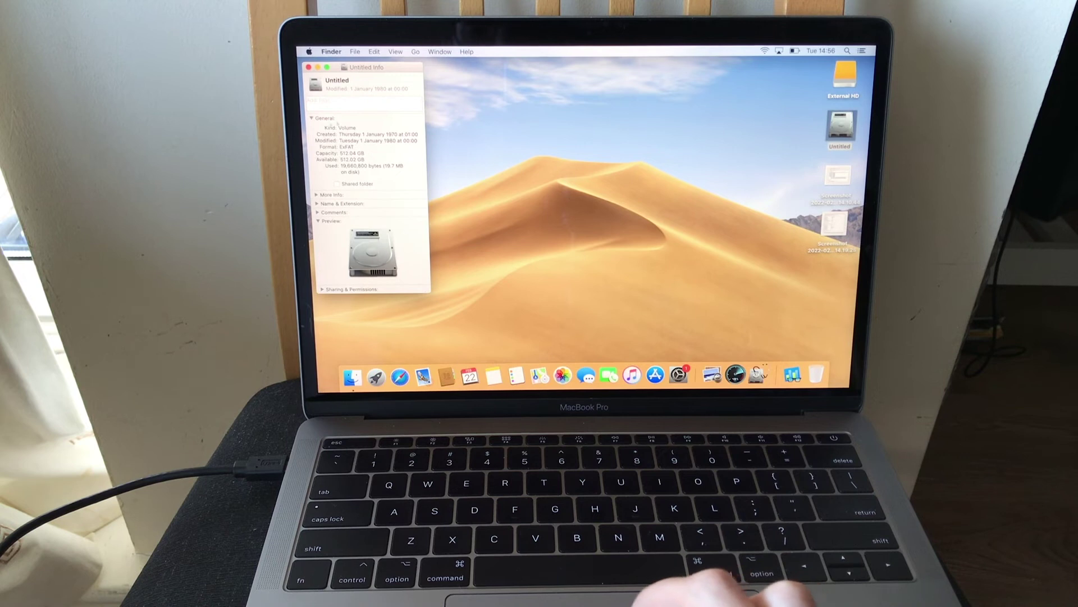
click(310, 67)
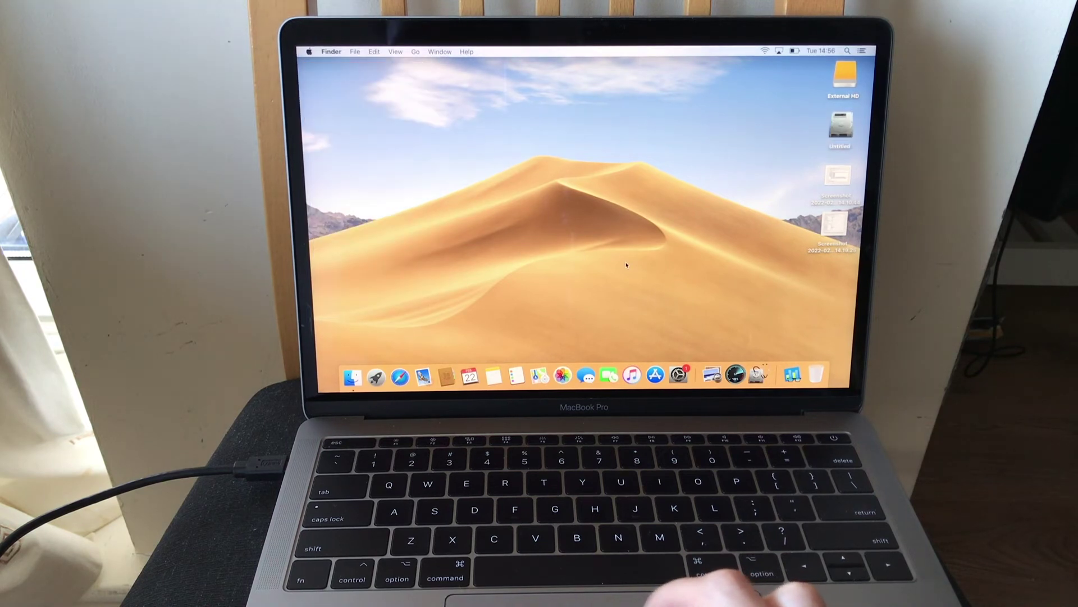
Launch Disk Speed Test from the Dock, set Untitled as the target drive, and start the test
click(735, 374)
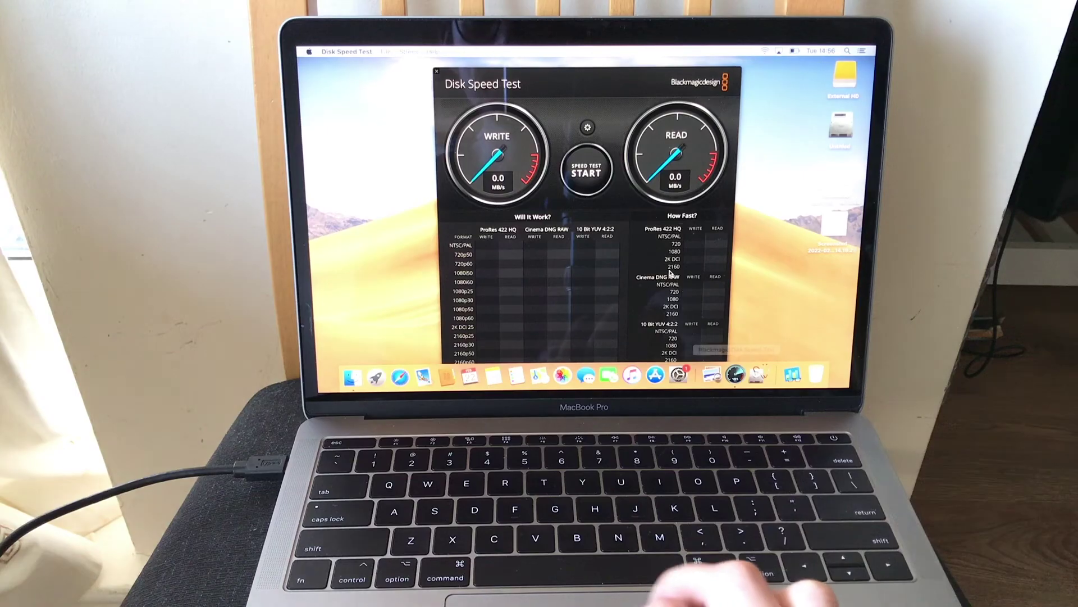
click(588, 127)
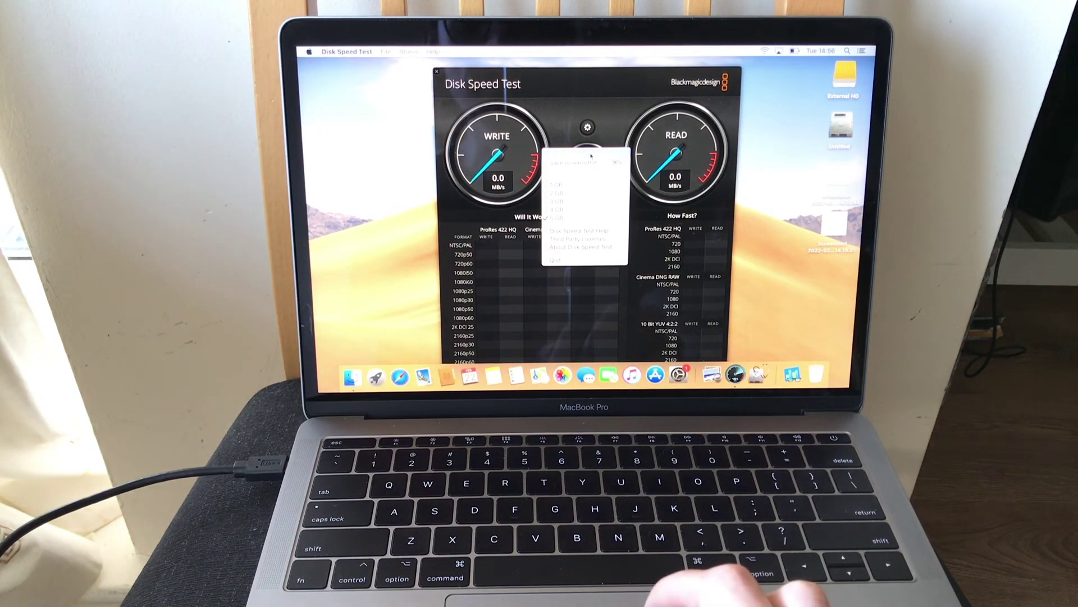
click(591, 155)
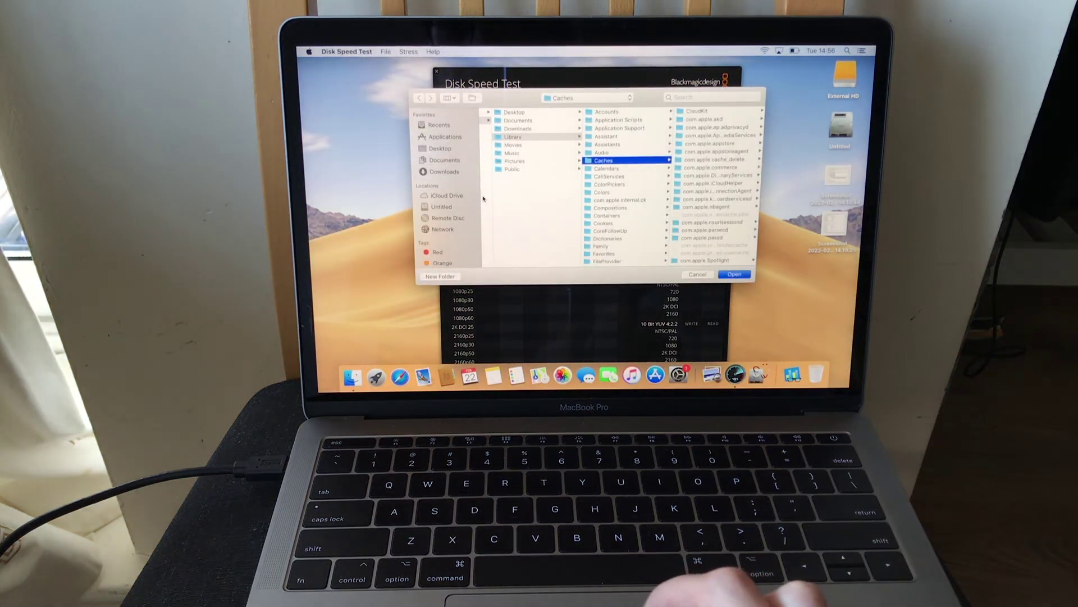
click(442, 206)
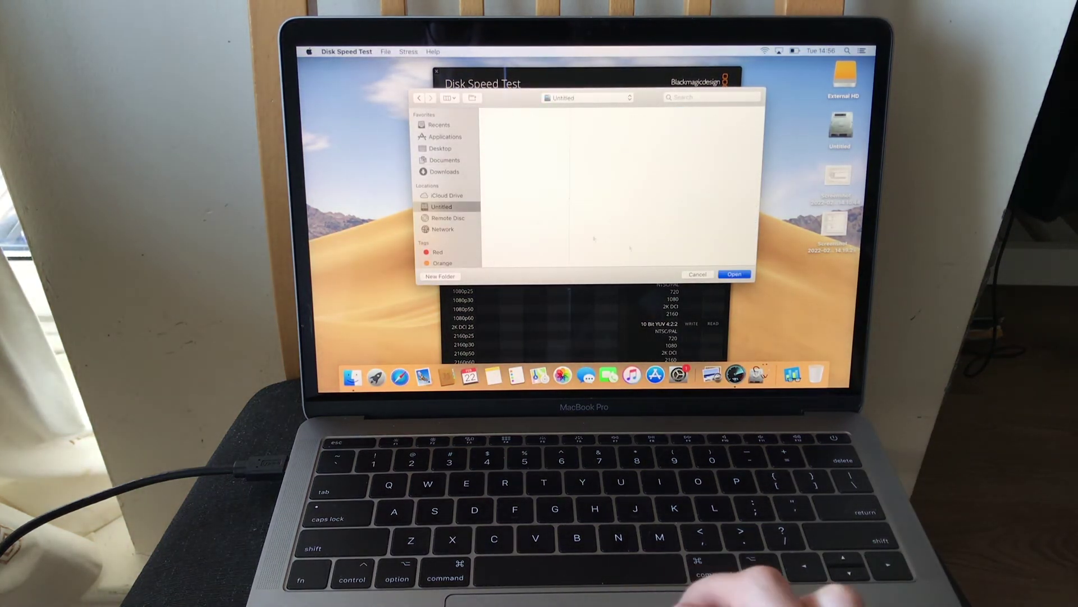
click(727, 274)
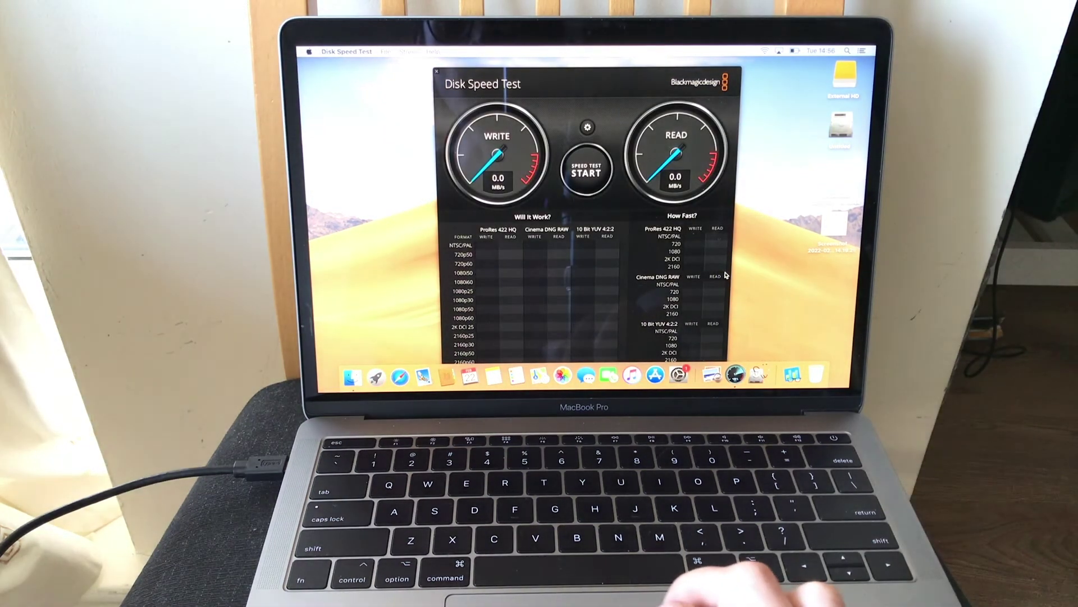
click(590, 177)
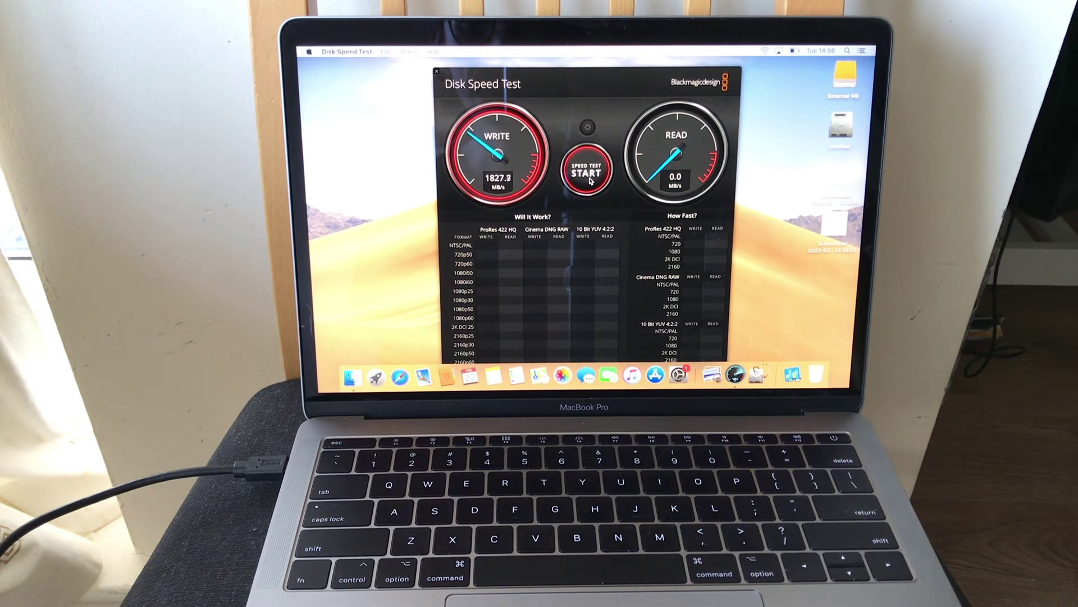